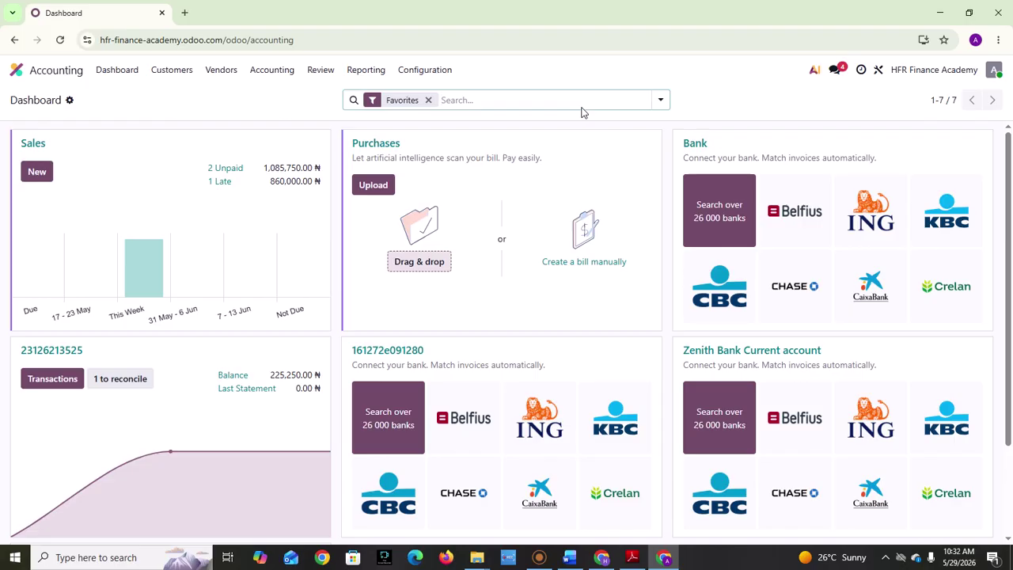
- Create a new customer credit note and choose the first suggested customer
{"action": "left_click", "coordinate": [176, 73]}
{"action": "left_click", "coordinate": [175, 72]}
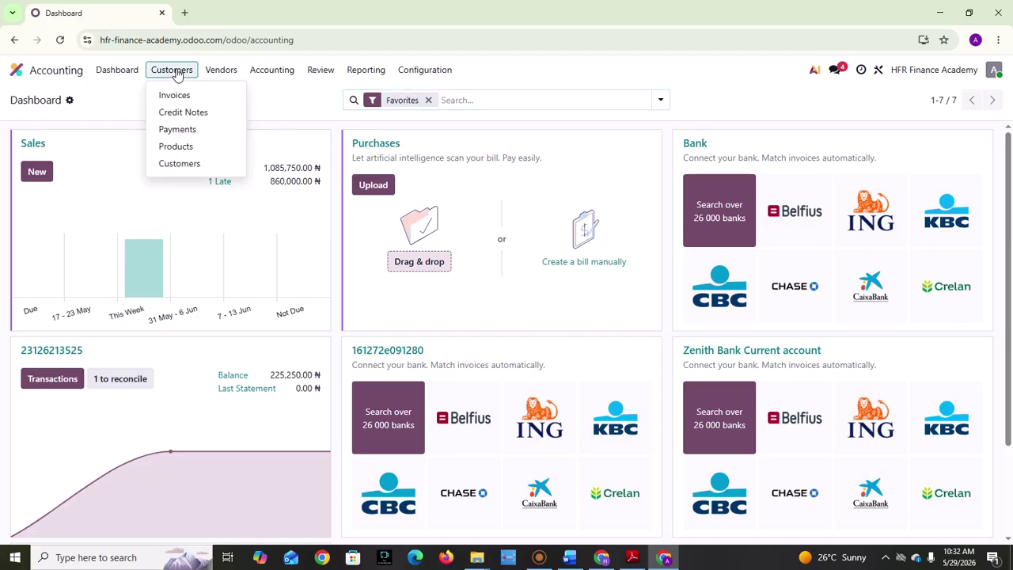
{"action": "left_click", "coordinate": [204, 112]}
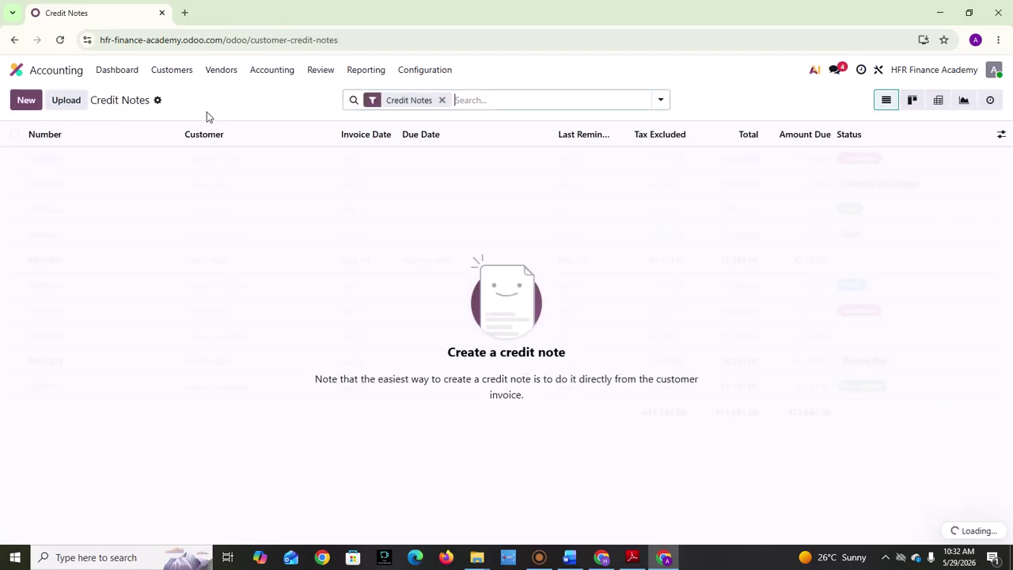
{"action": "left_click", "coordinate": [31, 106]}
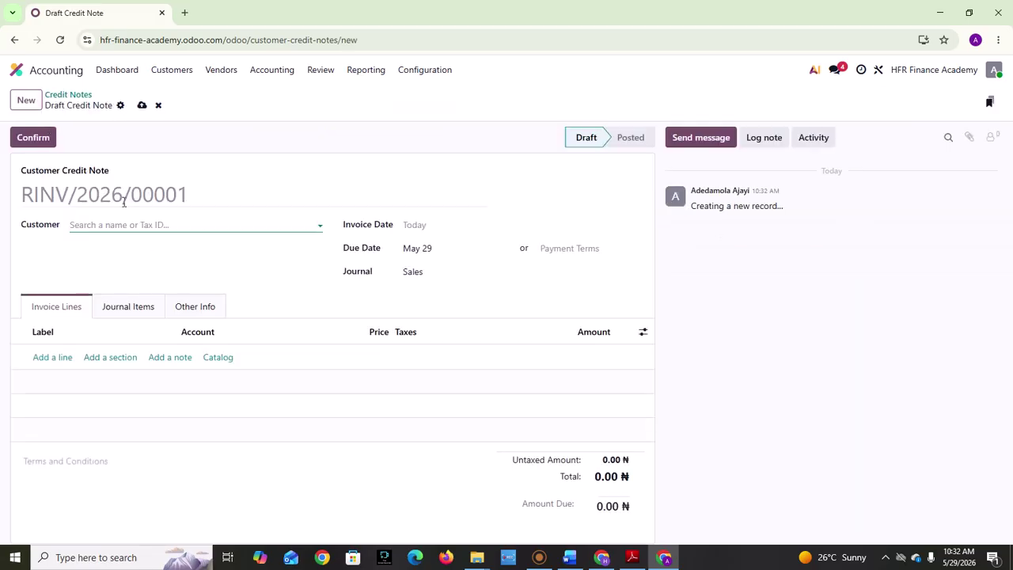
{"action": "left_click", "coordinate": [158, 225]}
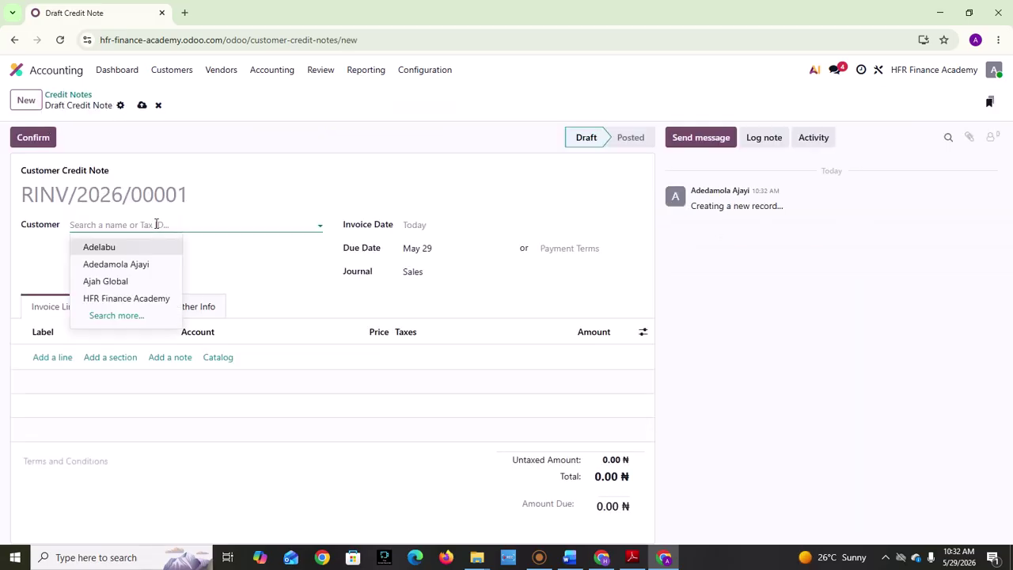
{"action": "left_click", "coordinate": [103, 247]}
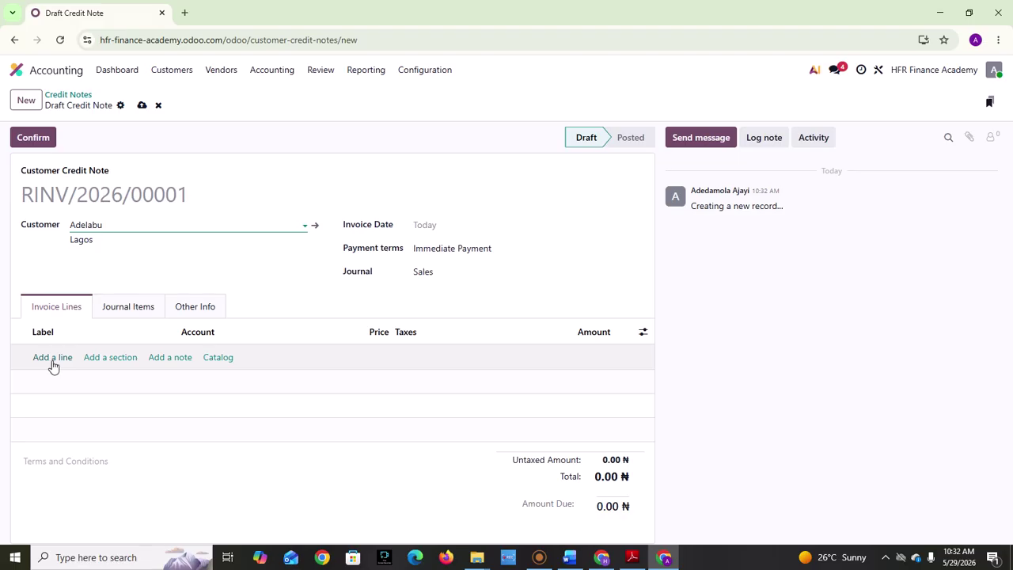
- Add one Basic Excel Course for Accountants to the credit note from the product catalog, leaving out Expenses
{"action": "left_click", "coordinate": [217, 358]}
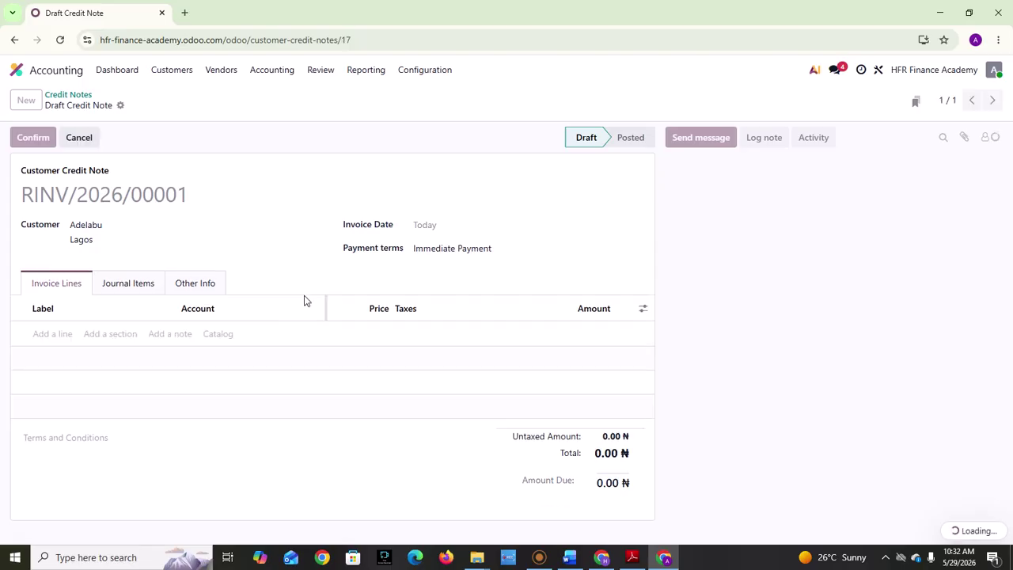
{"action": "left_click", "coordinate": [518, 185]}
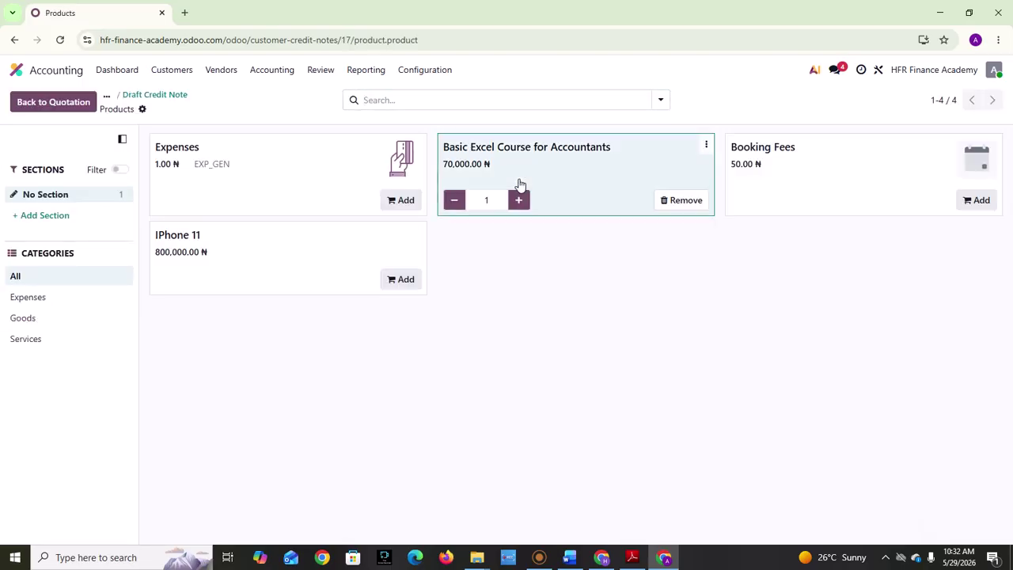
{"action": "left_click", "coordinate": [405, 168]}
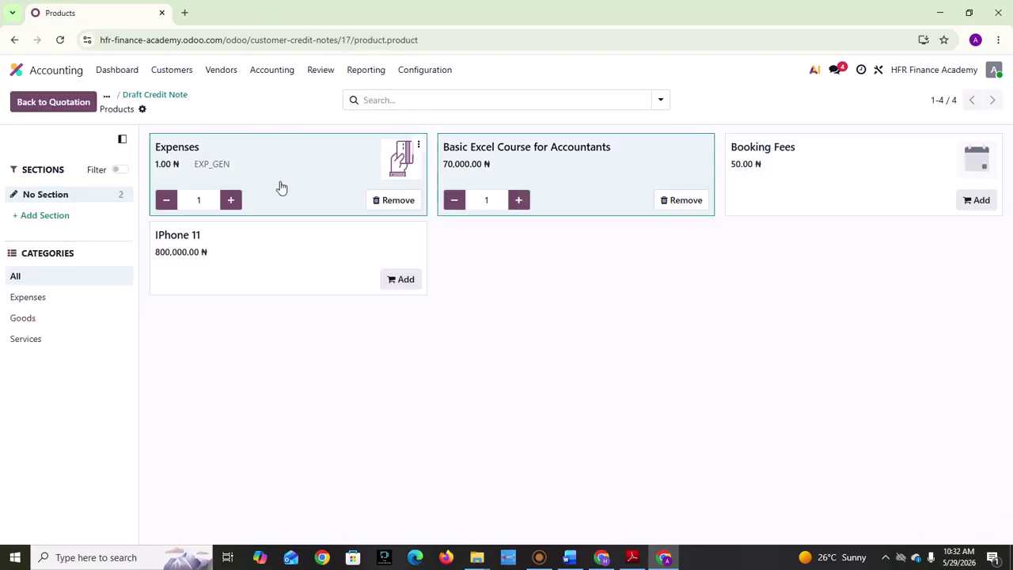
{"action": "left_click", "coordinate": [252, 170]}
{"action": "left_click", "coordinate": [382, 200]}
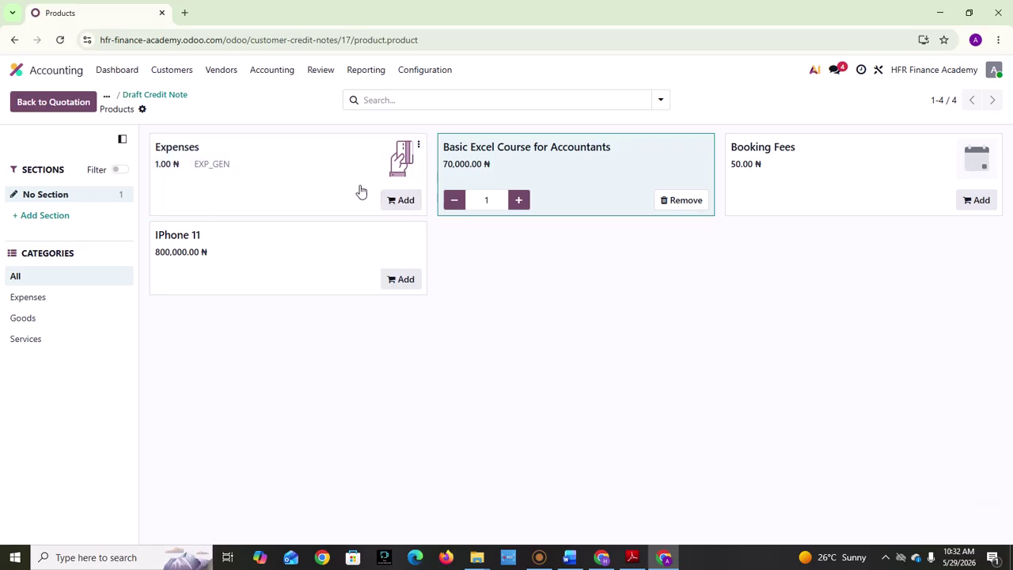
{"action": "left_click", "coordinate": [59, 106]}
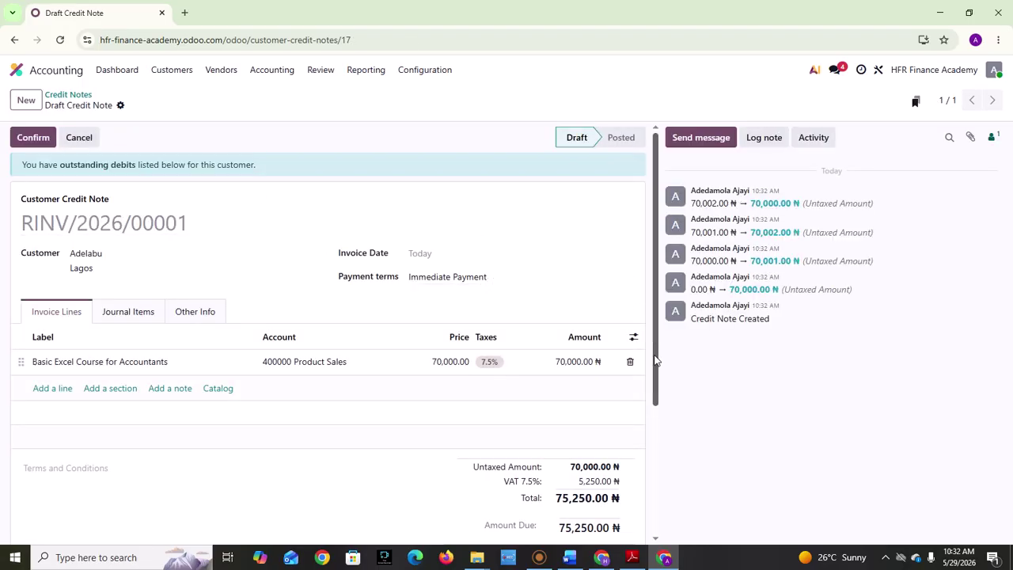
- Delete the Basic Excel Course for Accountants line from the draft credit note
{"action": "left_click_drag", "start_coordinate": [656, 358], "coordinate": [667, 454]}
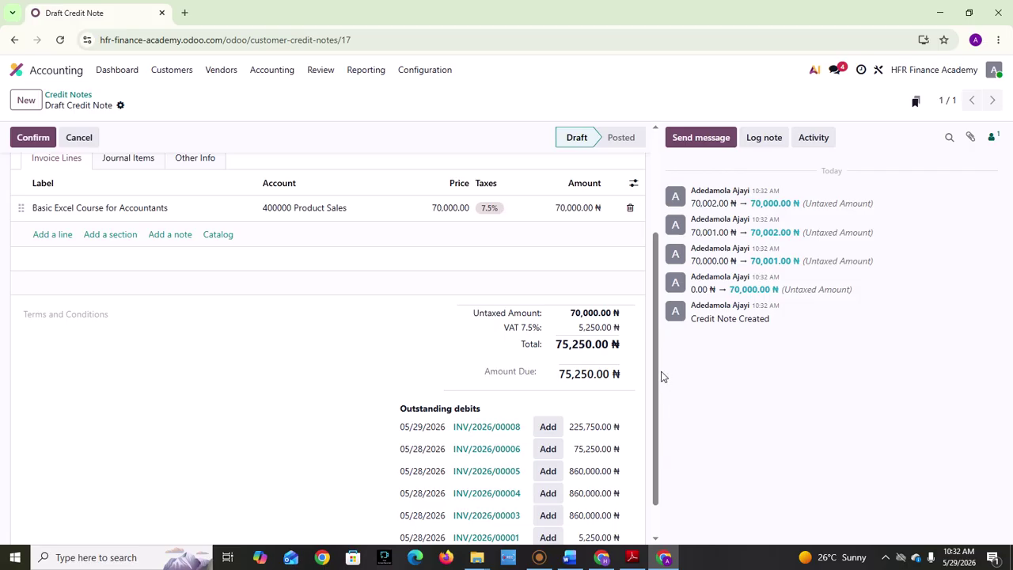
{"action": "left_click_drag", "start_coordinate": [664, 377], "coordinate": [660, 378]}
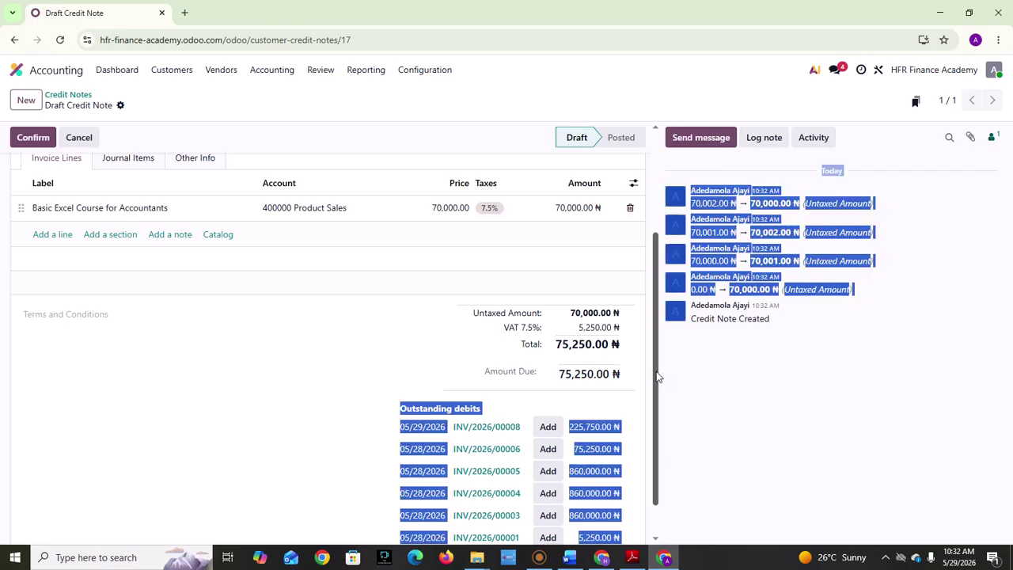
{"action": "scroll", "coordinate": [657, 377], "scroll_direction": "up", "scroll_amount": 1}
{"action": "scroll", "coordinate": [658, 316], "scroll_direction": "up", "scroll_amount": 2}
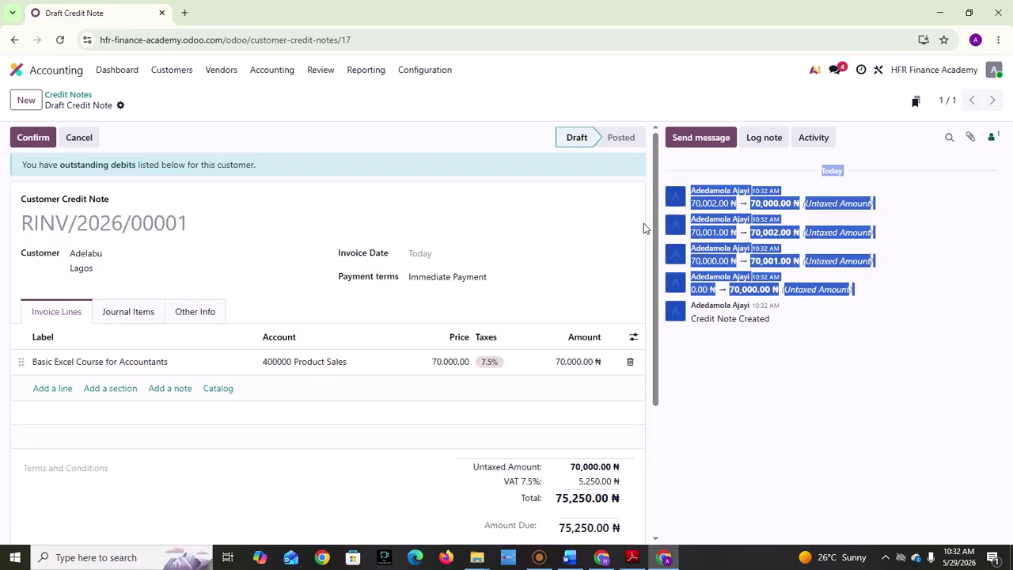
{"action": "left_click", "coordinate": [613, 224]}
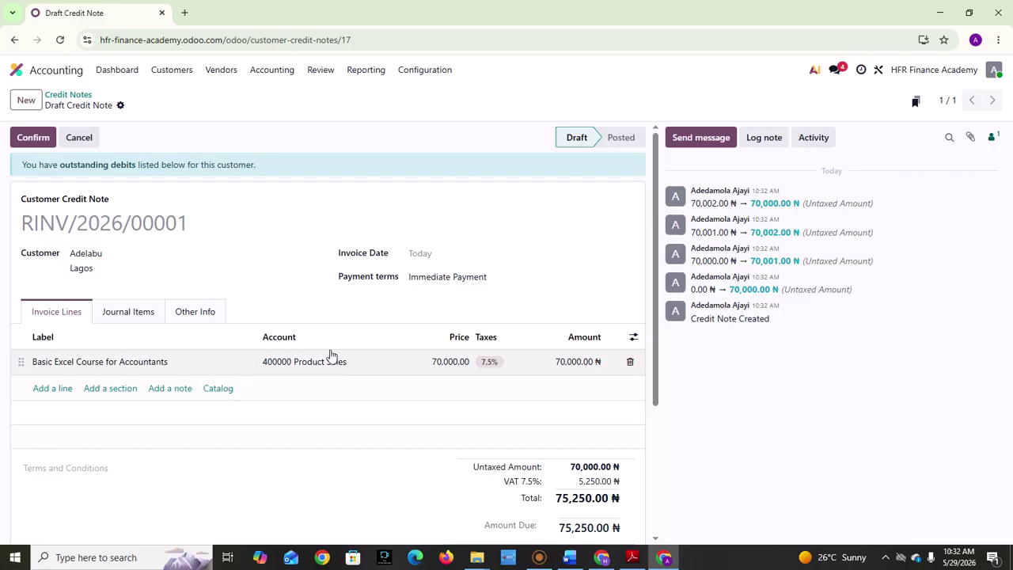
{"action": "left_click", "coordinate": [630, 362]}
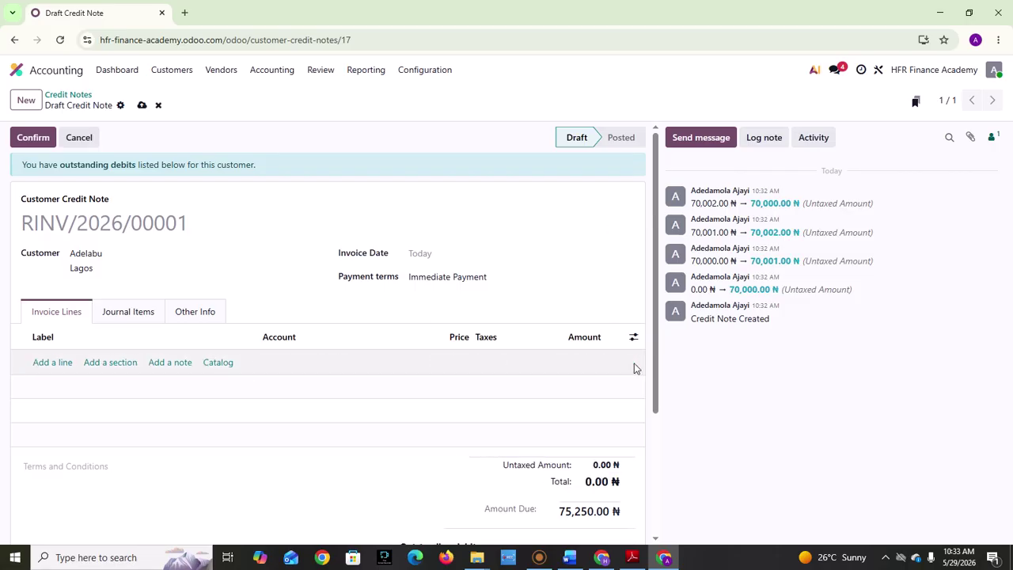
- Add an invoice line labelled "Return of goods sold" with a price of 50,000 and the 7.5% tax
{"action": "left_click", "coordinate": [46, 363]}
{"action": "type", "text": "Re"}
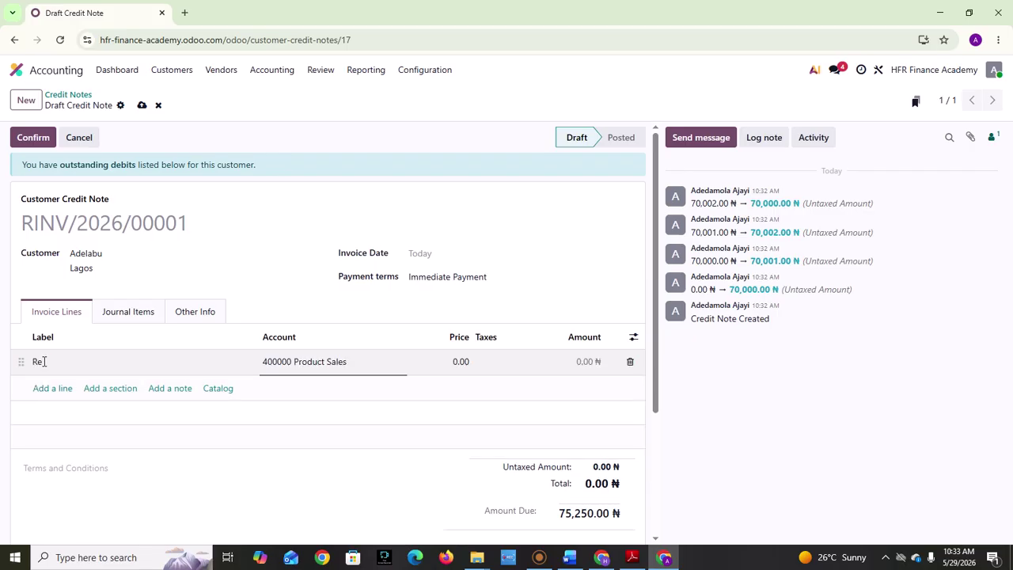
{"action": "type", "text": "fu"}
{"action": "type", "text": "f"}
{"action": "type", "text": "urn og"}
{"action": "key", "text": "BackSpace"}
{"action": "type", "text": "f goods sold"}
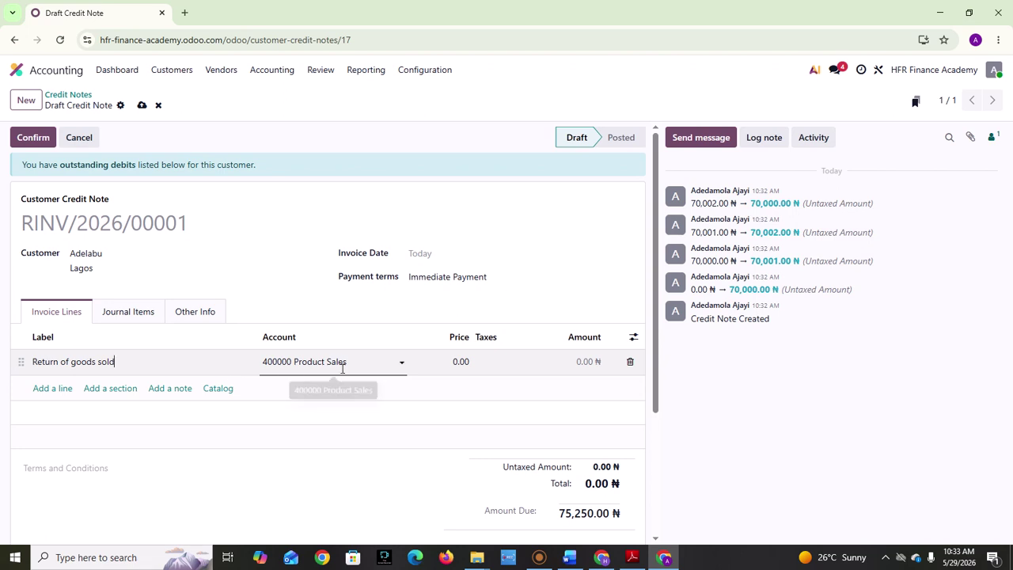
{"action": "left_click", "coordinate": [458, 362]}
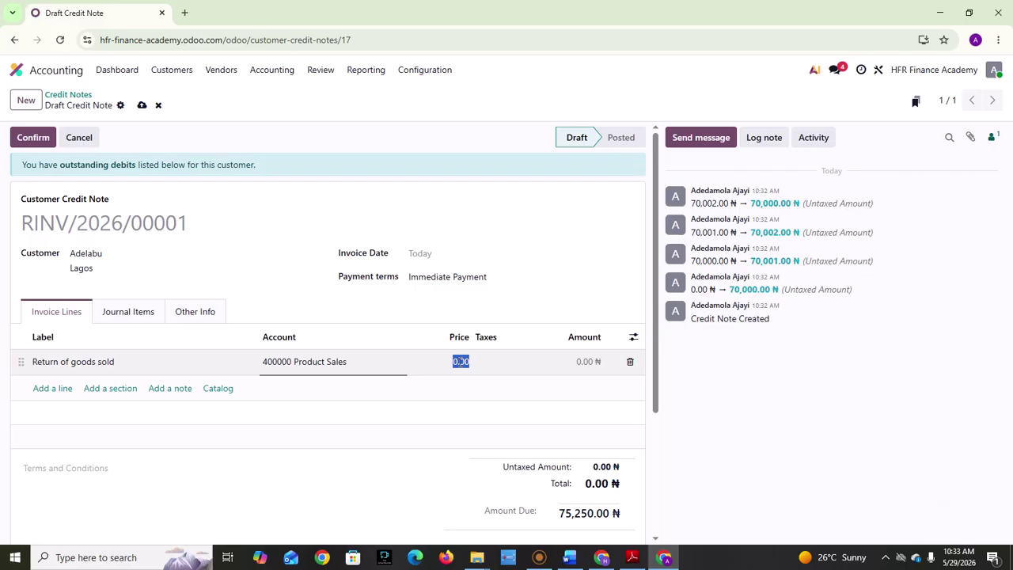
{"action": "type", "text": "50,000"}
{"action": "left_click", "coordinate": [498, 358]}
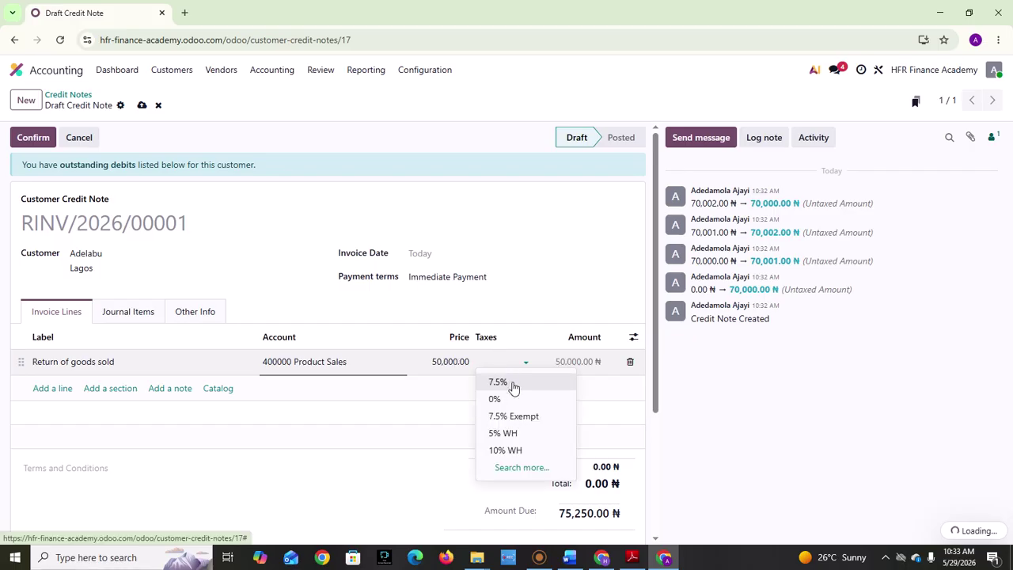
{"action": "left_click", "coordinate": [504, 380]}
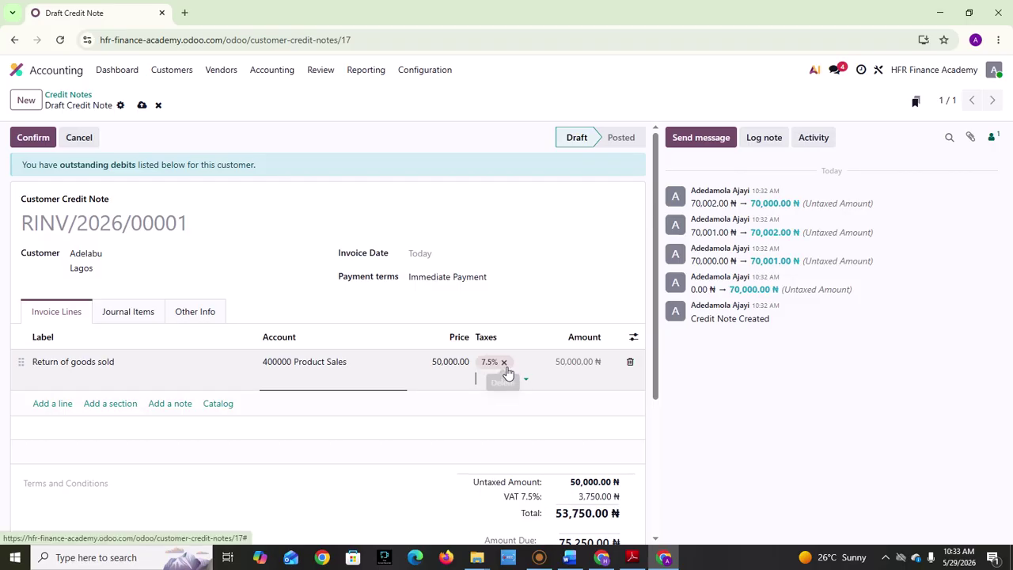
- Replace the "Return of goods sold" line with one Basic Excel Course for Accountants from the product catalog
{"action": "left_click", "coordinate": [504, 362]}
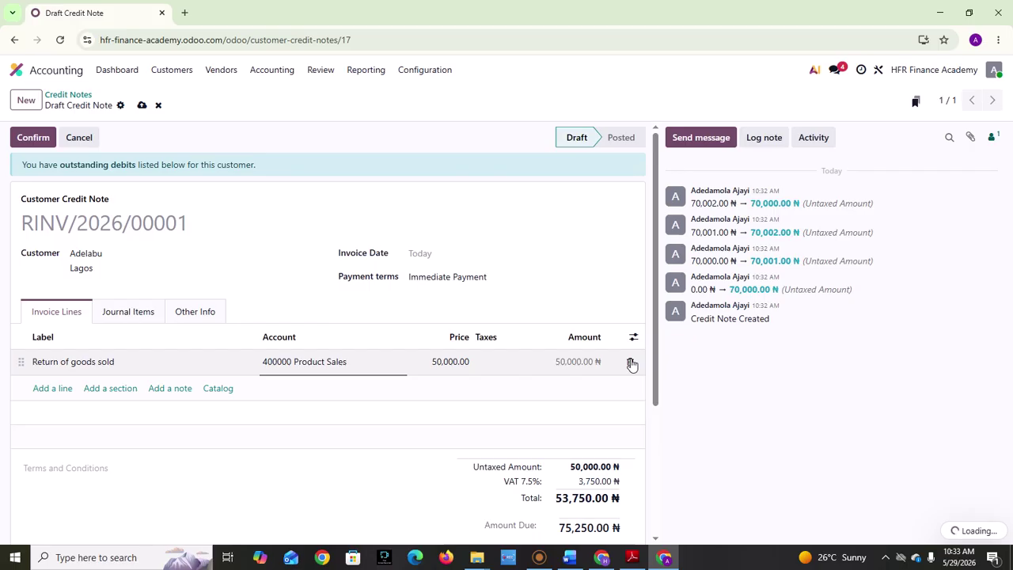
{"action": "left_click", "coordinate": [632, 364]}
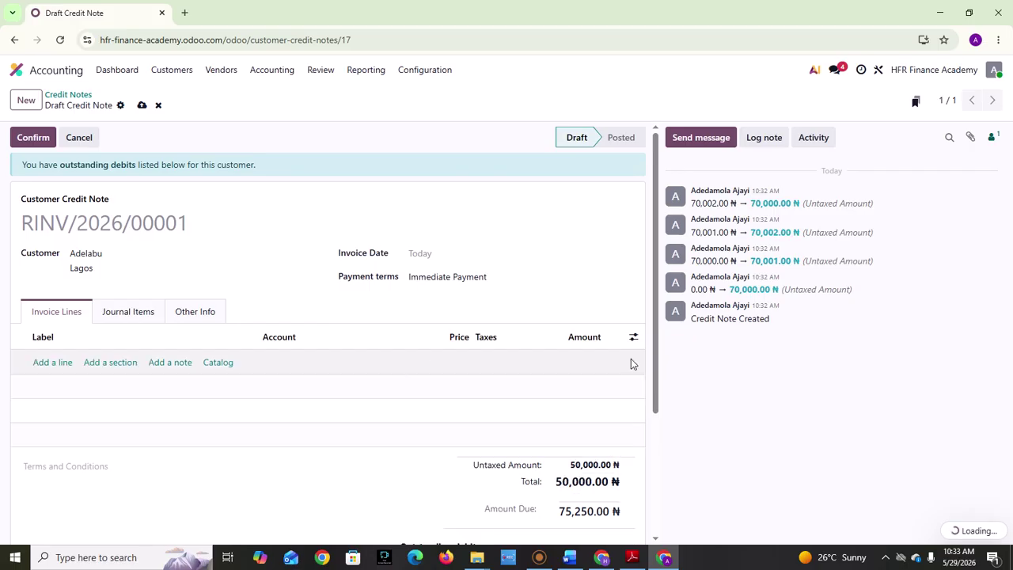
{"action": "left_click", "coordinate": [217, 365]}
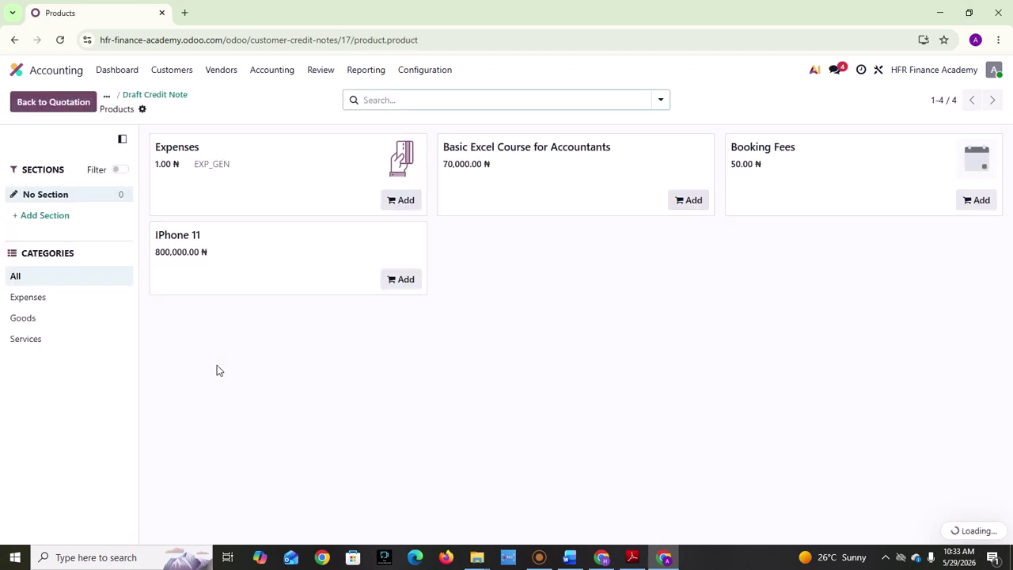
{"action": "left_click", "coordinate": [538, 170]}
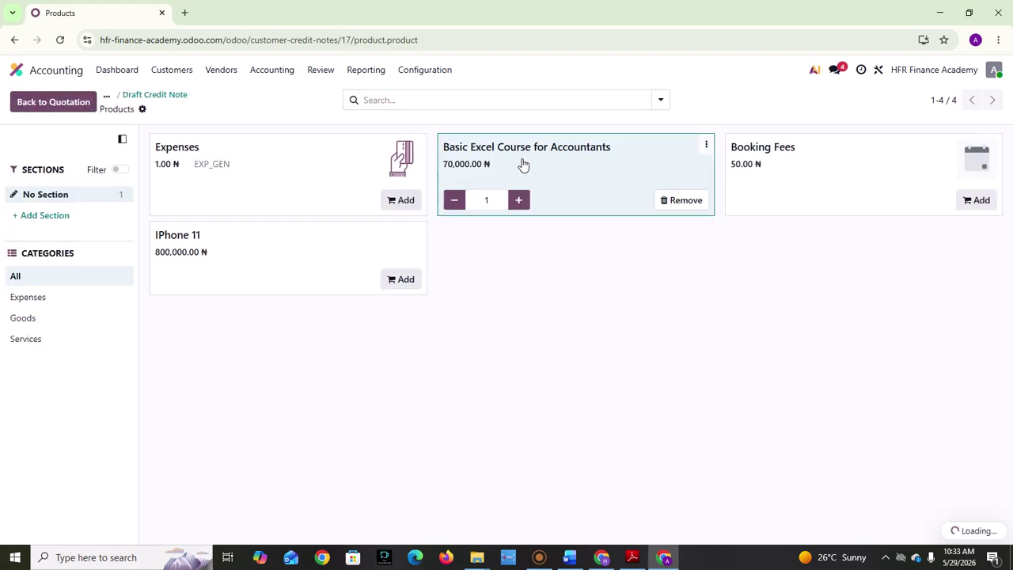
{"action": "left_click", "coordinate": [57, 105]}
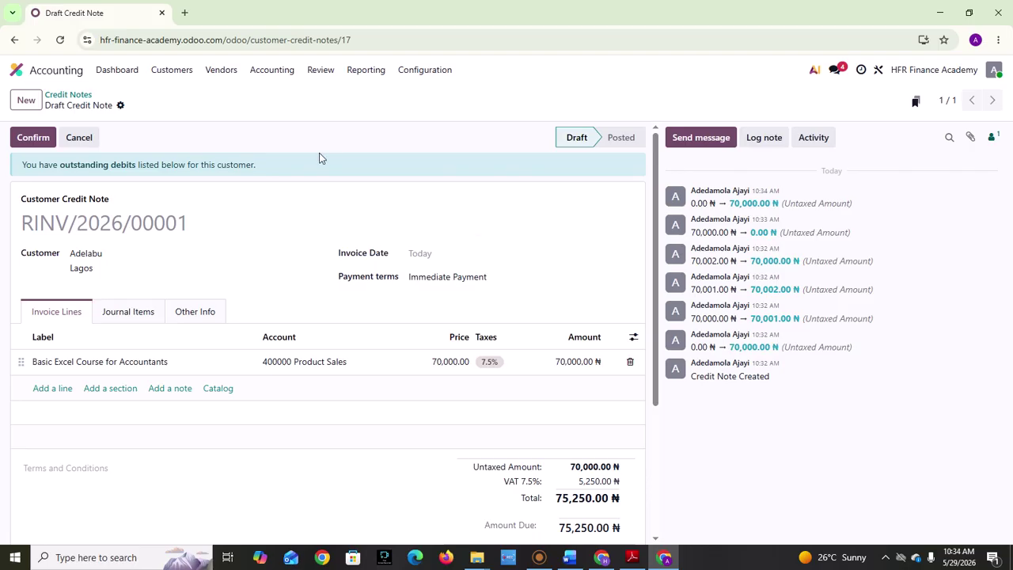
- Review the credit note's journal items and confirm the credit note
{"action": "left_click", "coordinate": [129, 314]}
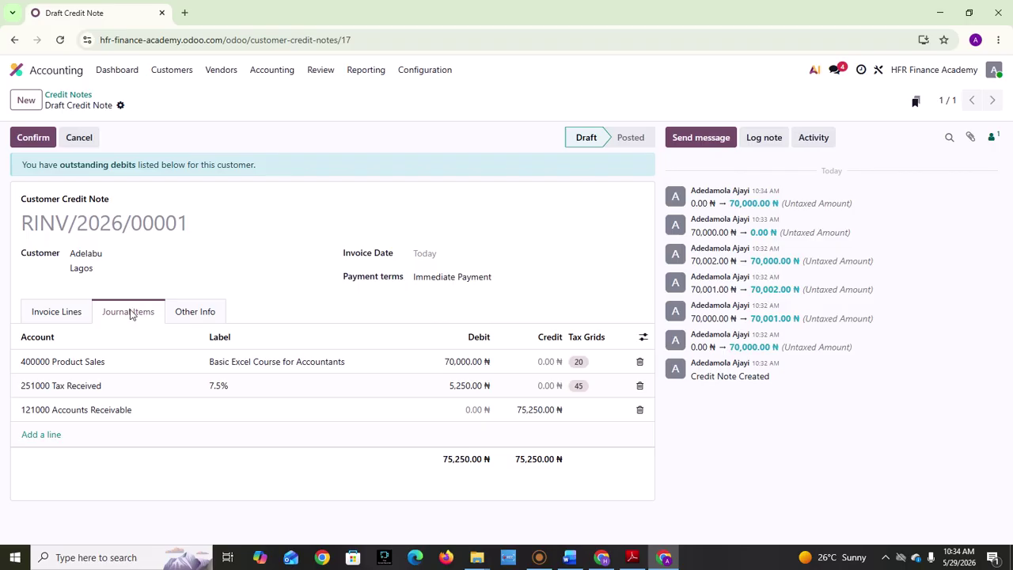
{"action": "left_click", "coordinate": [38, 141]}
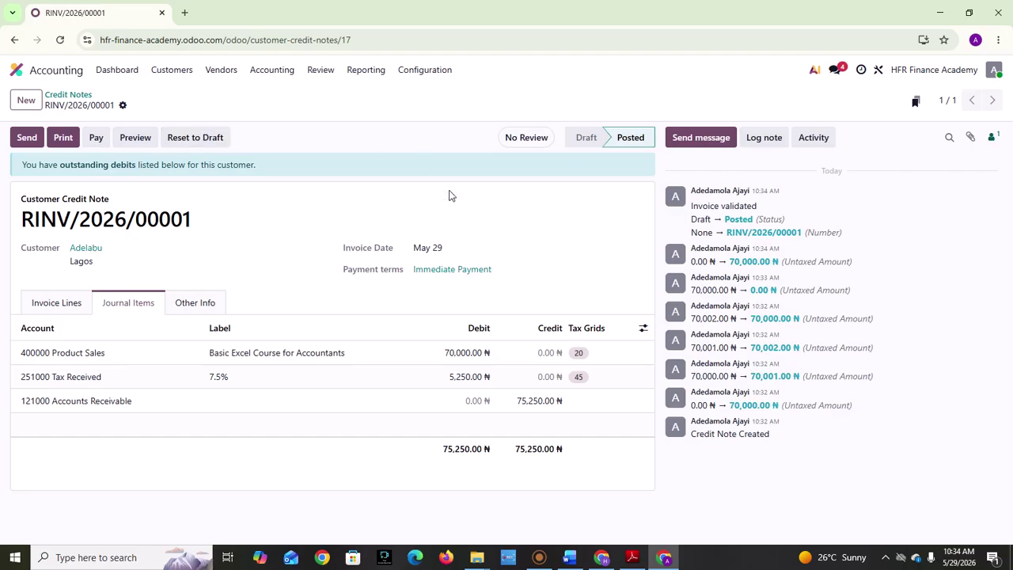
{"action": "left_click", "coordinate": [539, 558]}
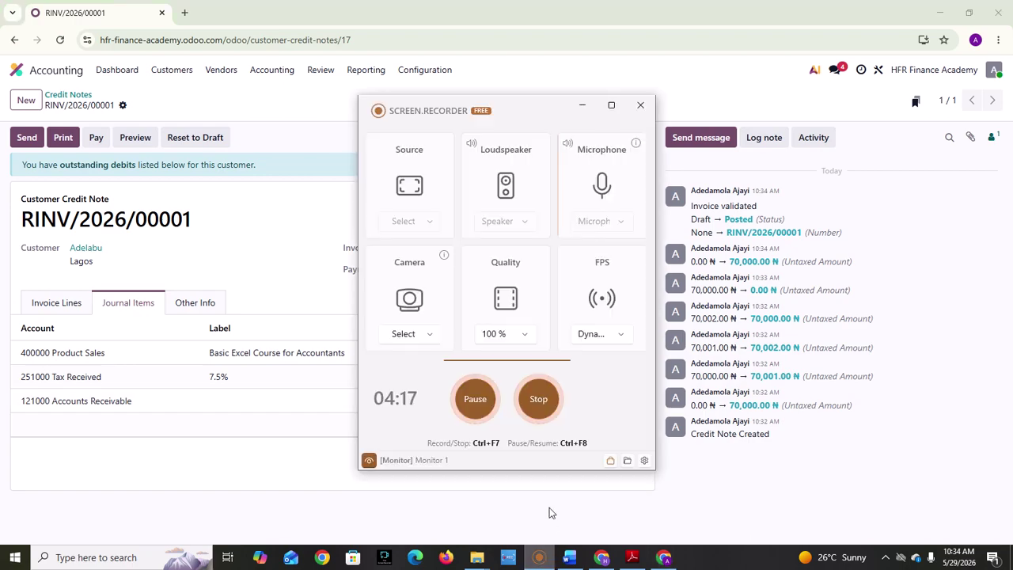